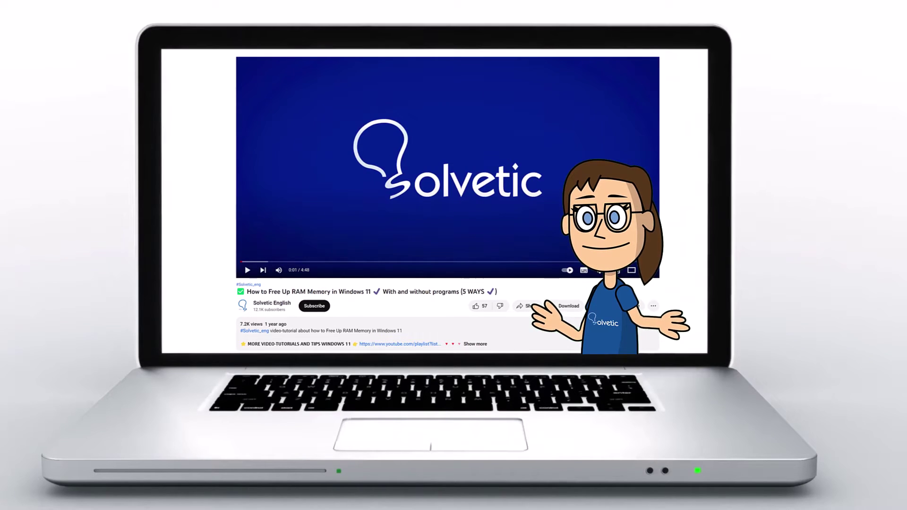
Expand the video description while the Solvetic intro plays through to its Facebook page.
click(475, 344)
scroll(447, 213, down, 1)
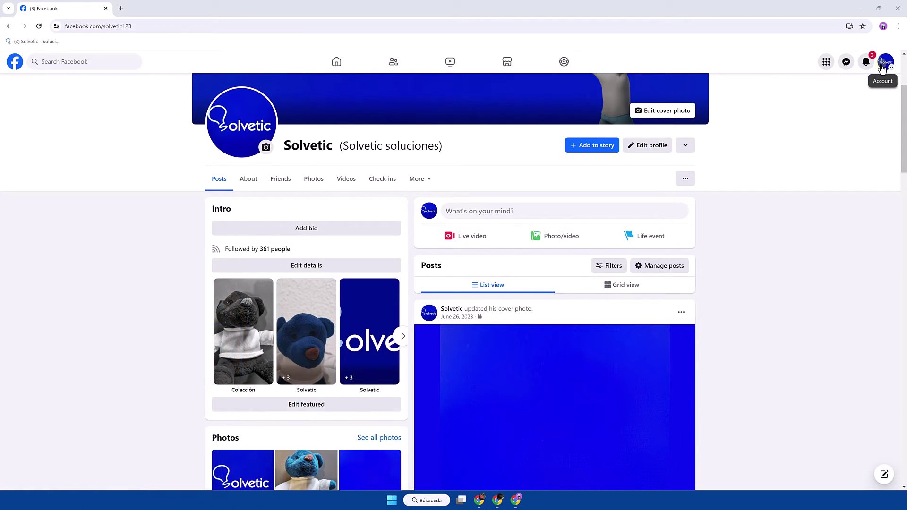
Show the Settings & privacy submenu from the profile picture's account menu.
click(884, 62)
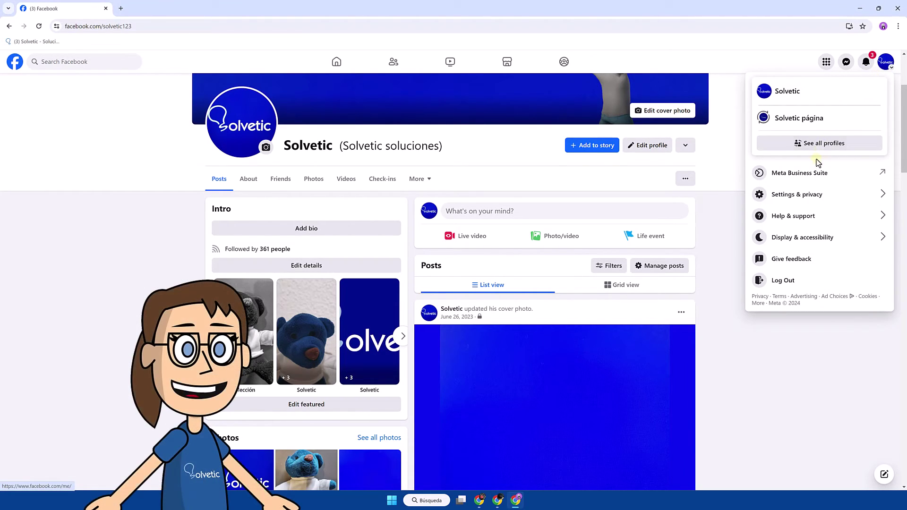
click(801, 197)
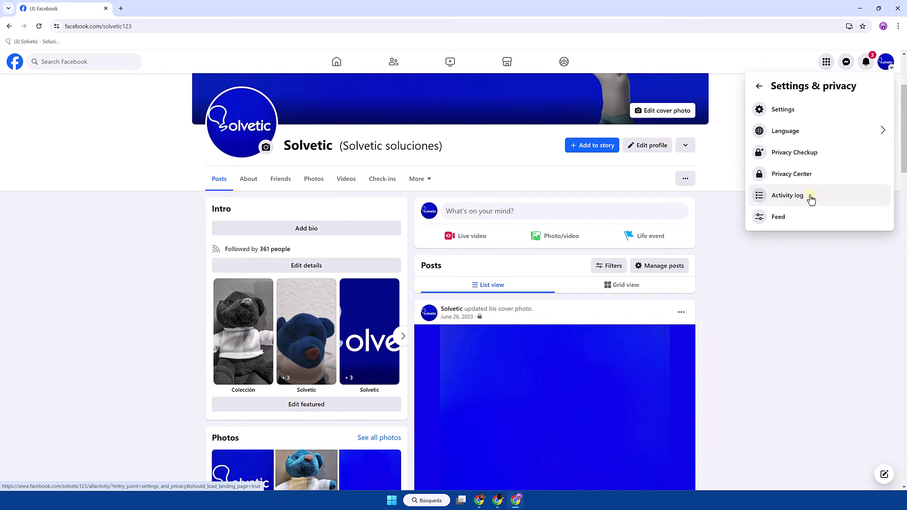
Go to Settings from the Settings & privacy submenu.
click(789, 114)
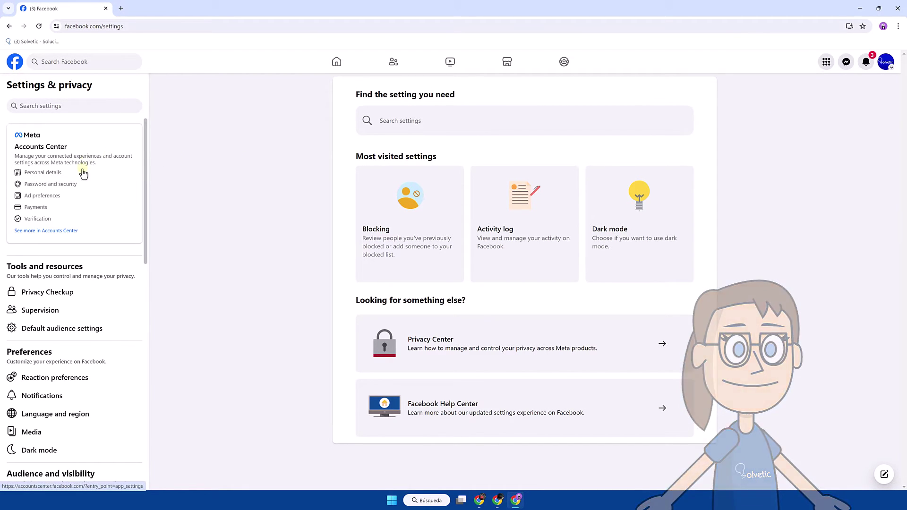
Go to Accounts Center's Password and security section.
click(119, 167)
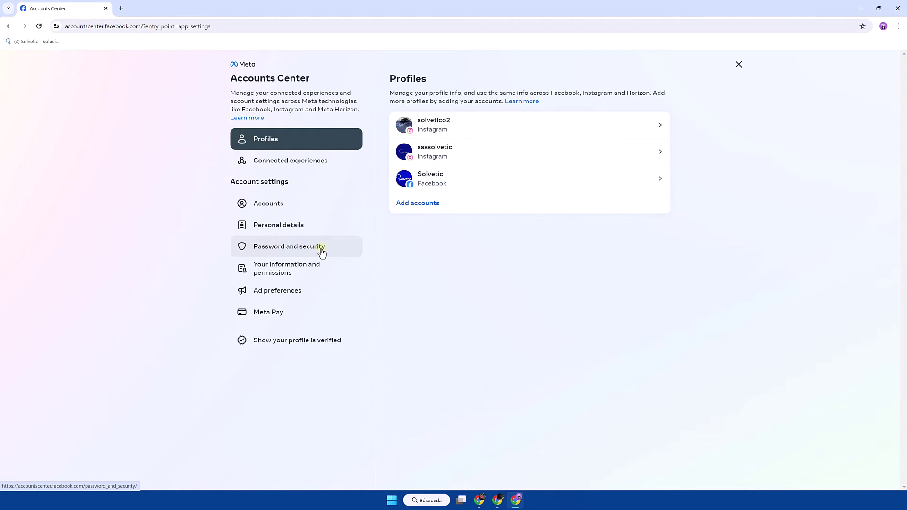
click(322, 250)
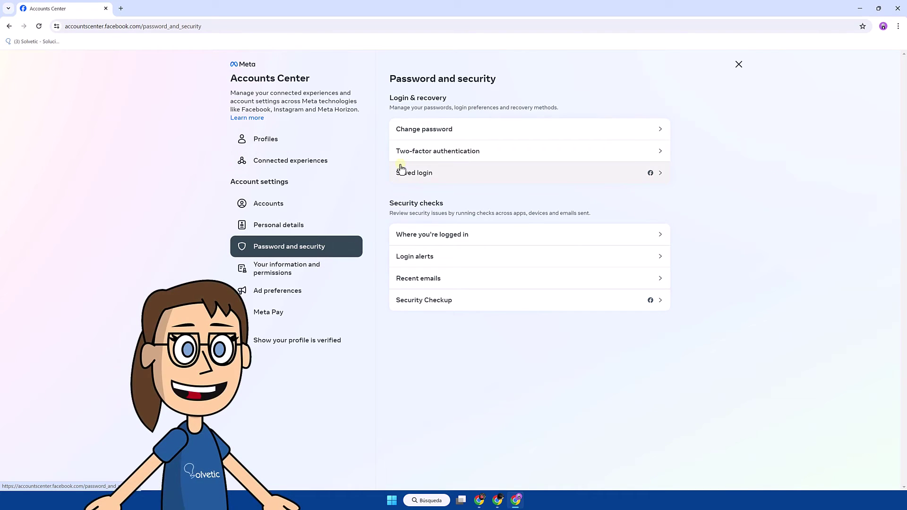
Show two-factor authentication settings for the Solvetic Facebook account.
click(441, 156)
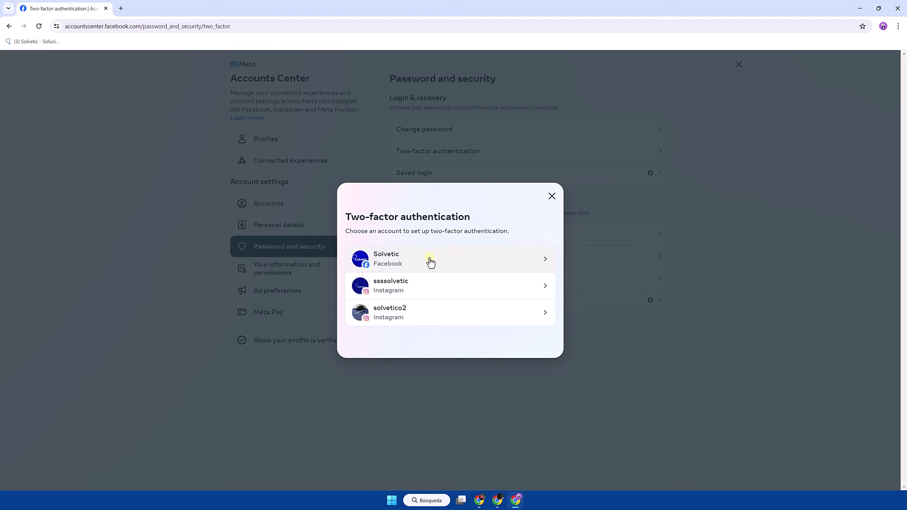
click(430, 260)
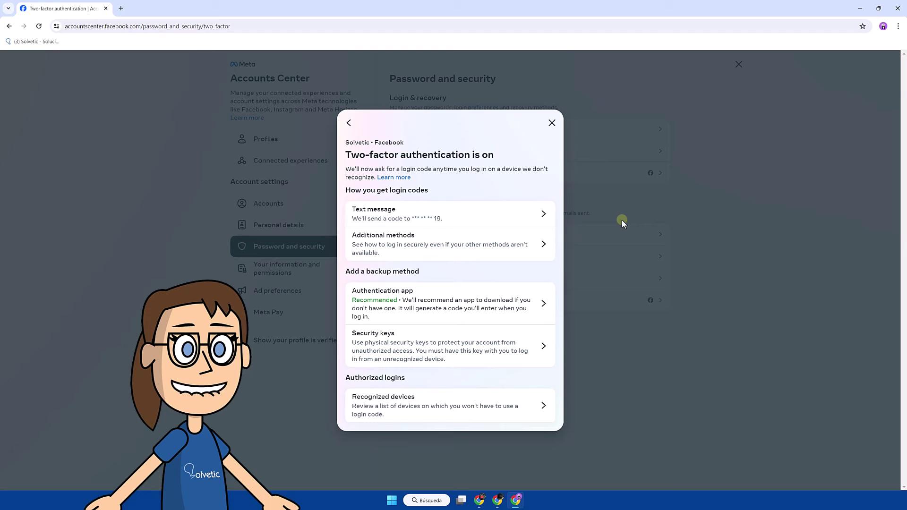
Turn off the Text message login codes switch for the Solvetic account.
click(435, 218)
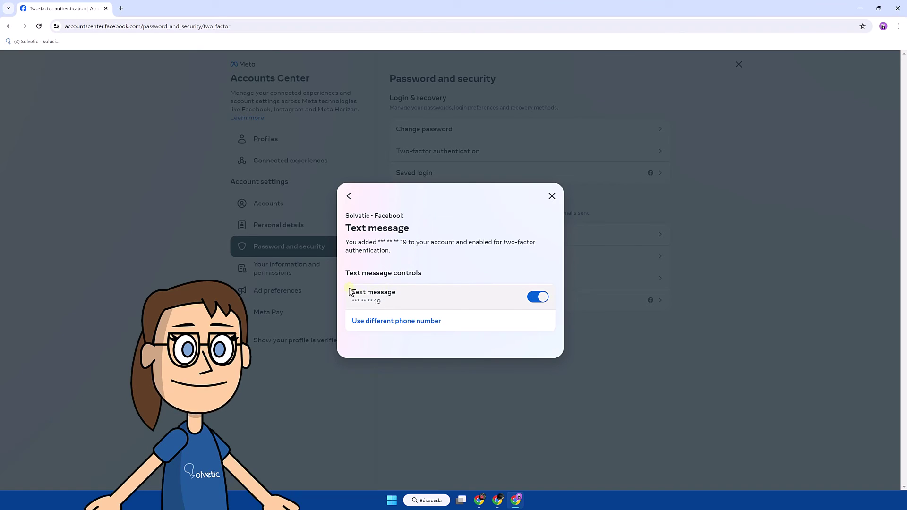
click(541, 299)
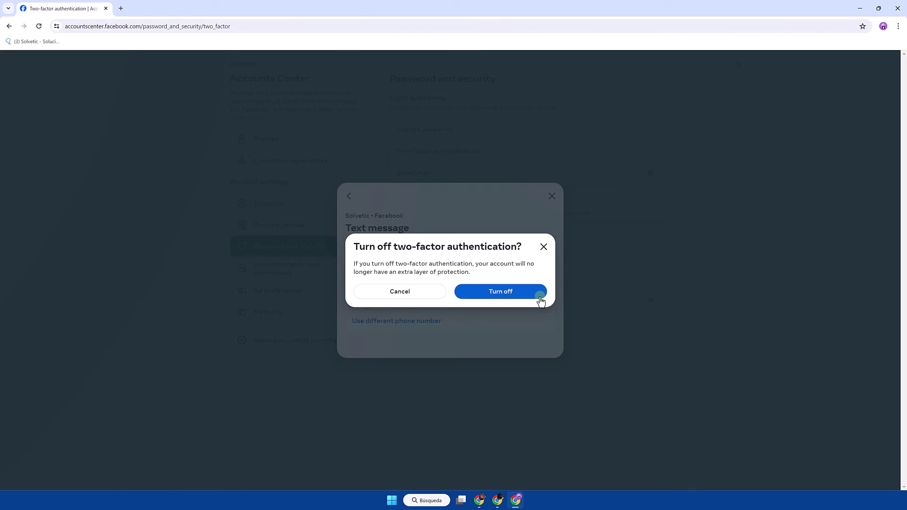